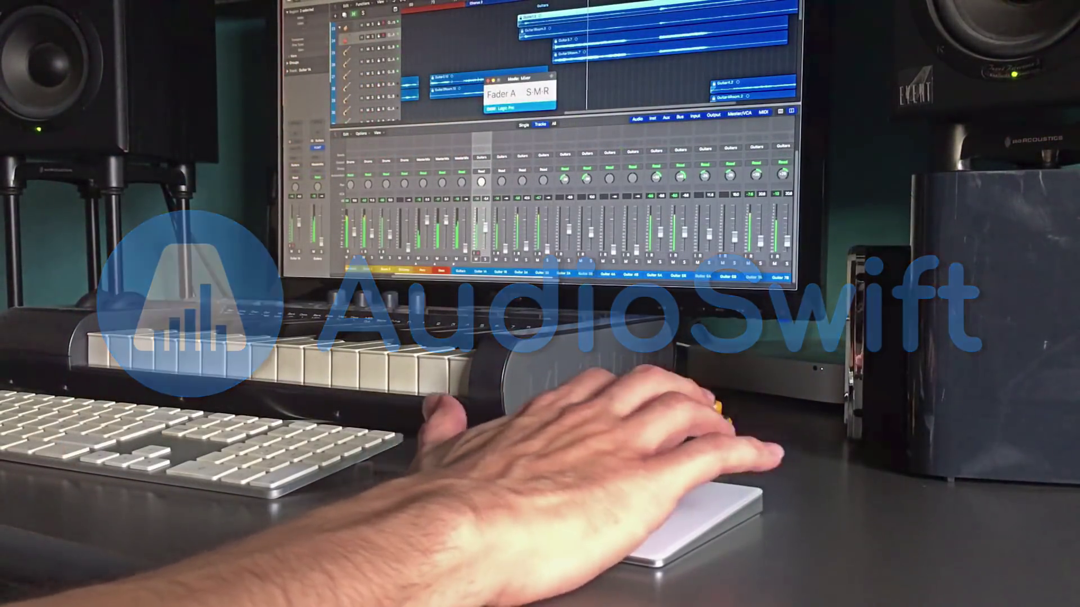
# - Advance AudioSwift's mixer control two channel strips to the right
pyautogui.click(501, 169)
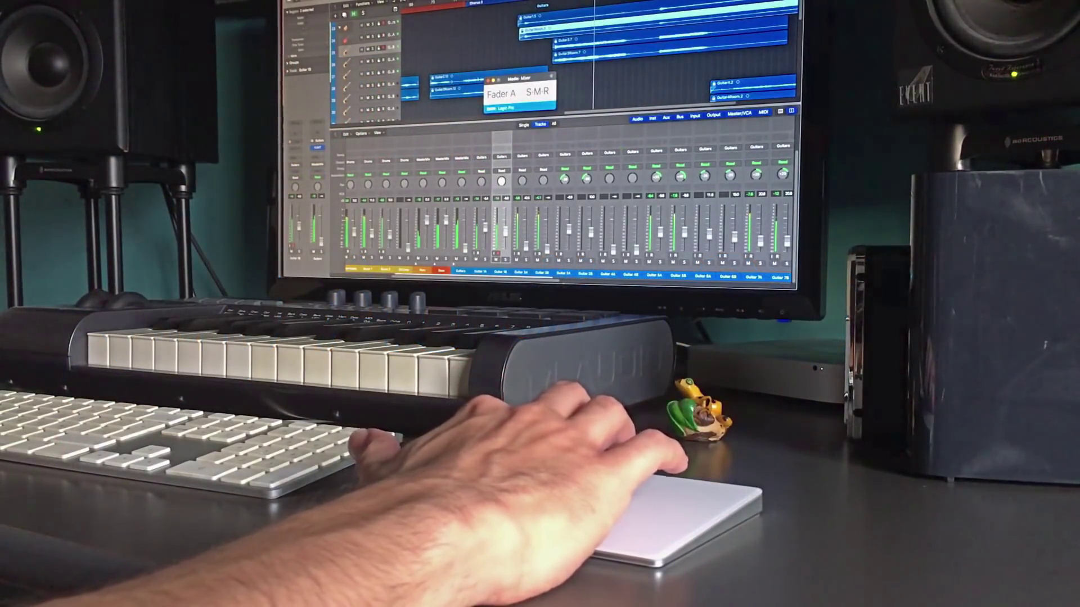
pyautogui.click(522, 169)
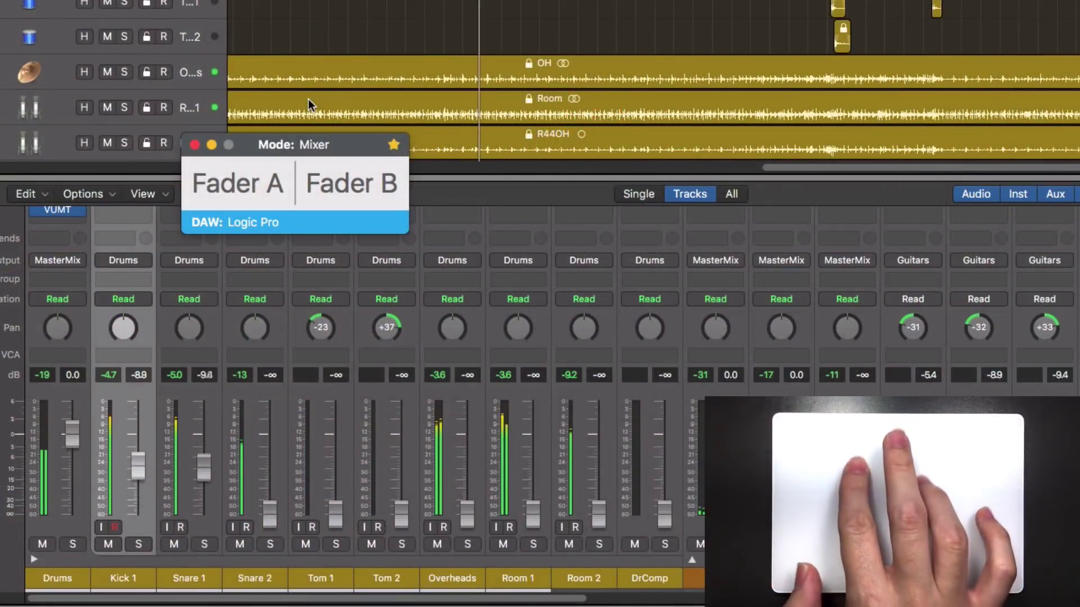
# - Move mixer control from Kick 1 to Snare 2, then on to Tom 2
pyautogui.press('Down')
pyautogui.press('Down')
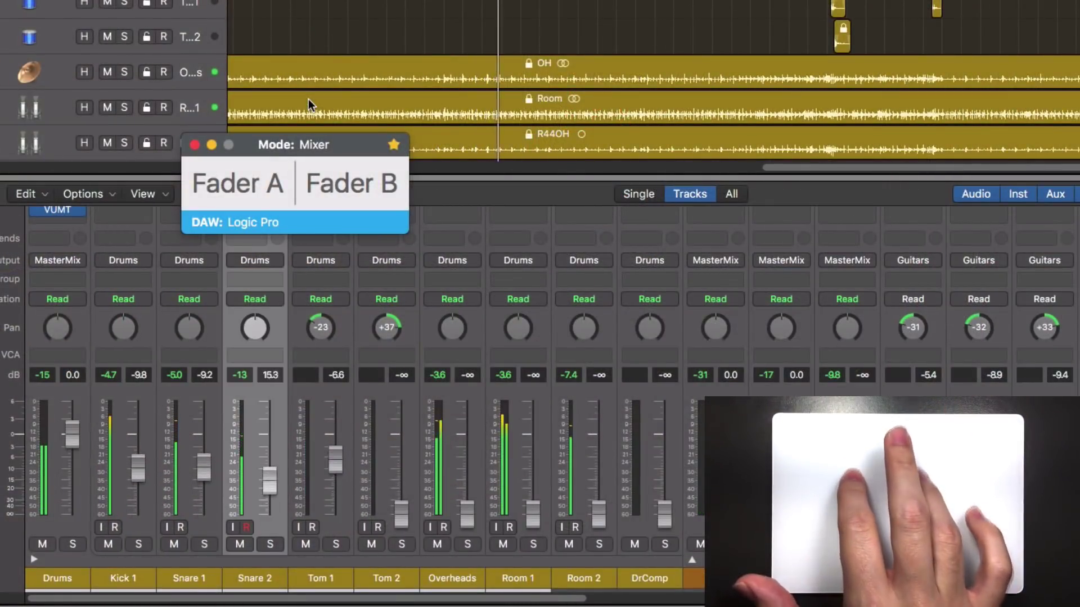
pyautogui.press('Down')
pyautogui.press('Down')
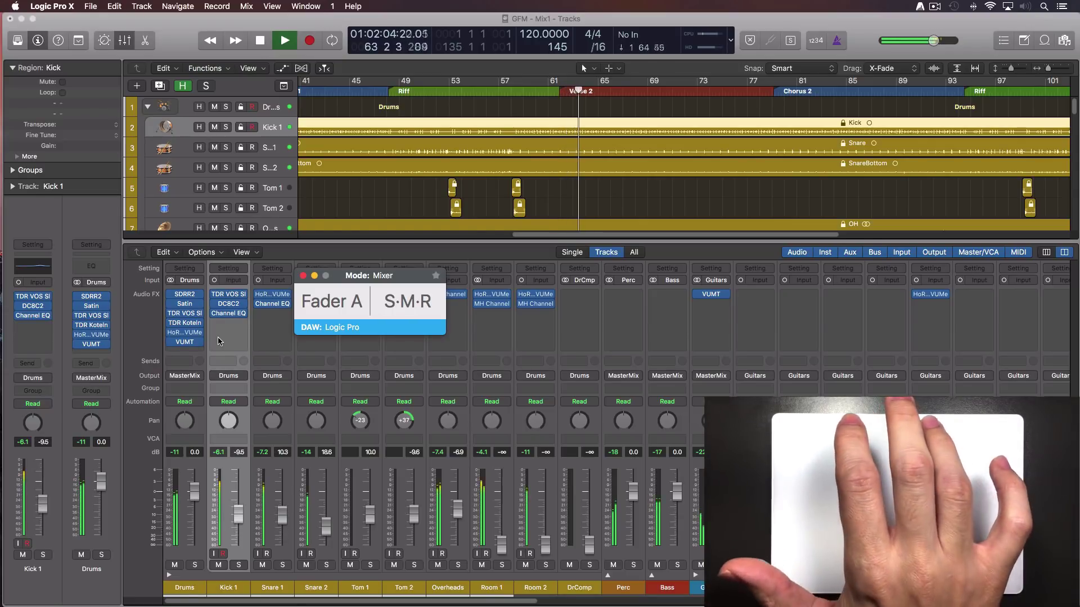
# - Switch the second control zone from Fader B to S·M·R
pyautogui.press('s')
pyautogui.press('s')
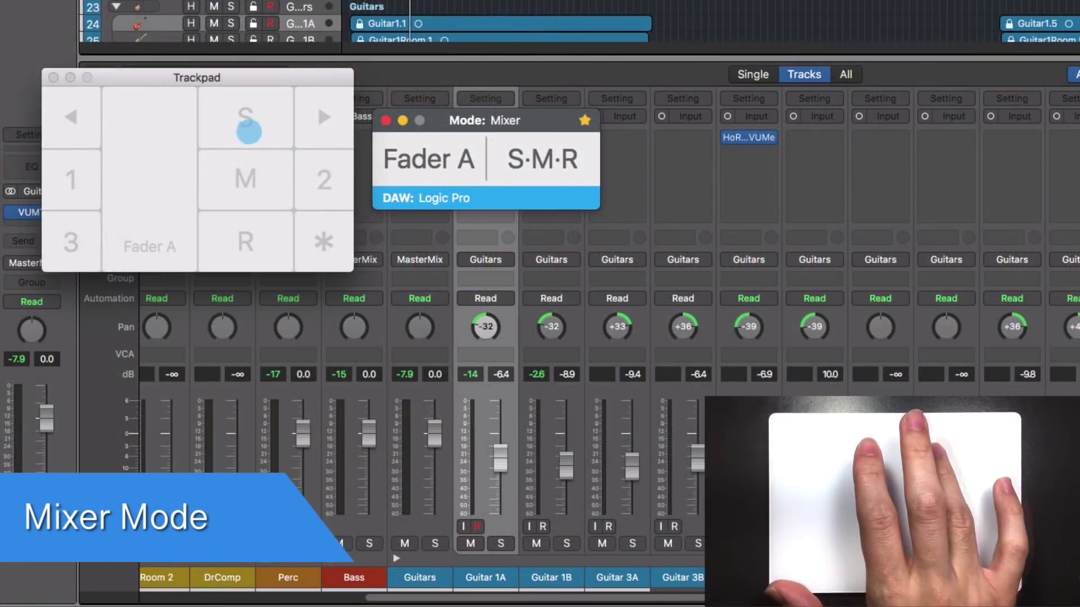
# - Solo and mute Guitar 1A, then lower Vox 1's send level to -3.7 in Send mode
pyautogui.click(249, 132)
pyautogui.click(246, 179)
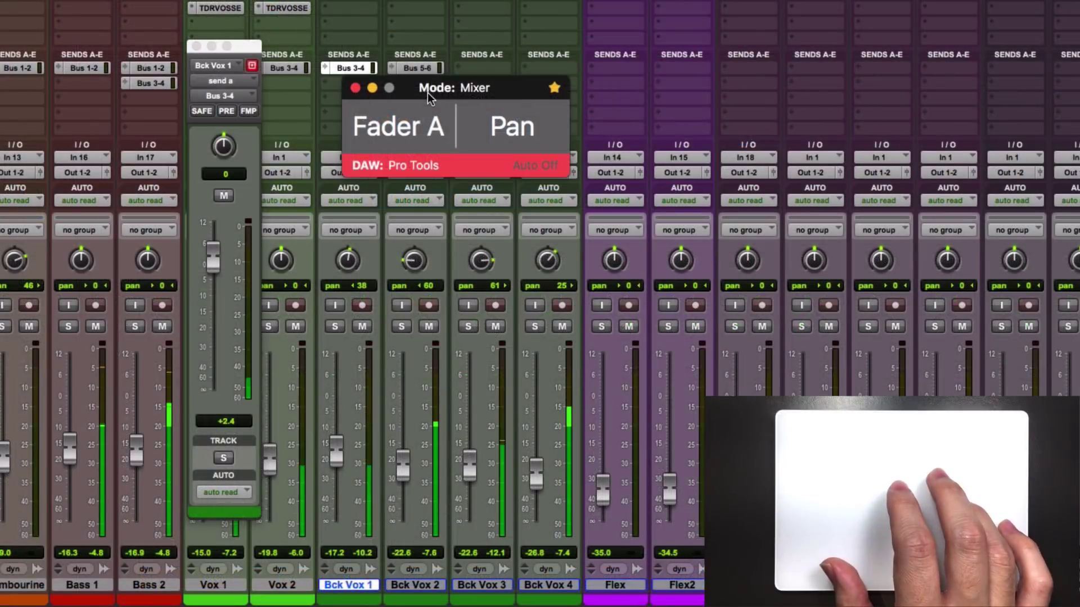
pyautogui.click(427, 92)
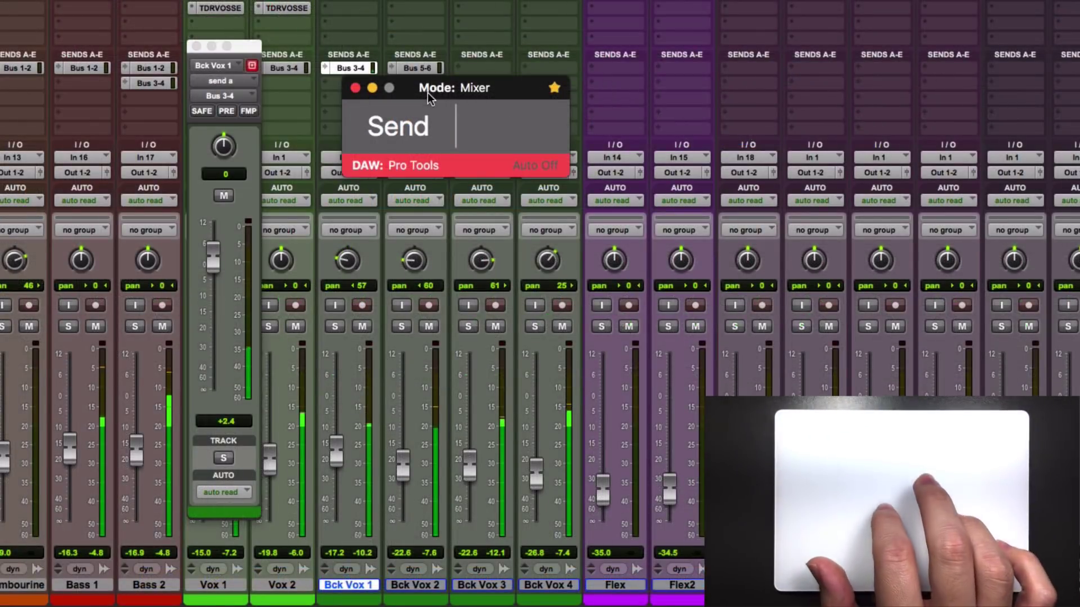
pyautogui.moveTo(427, 92); pyautogui.dragTo(427, 92)
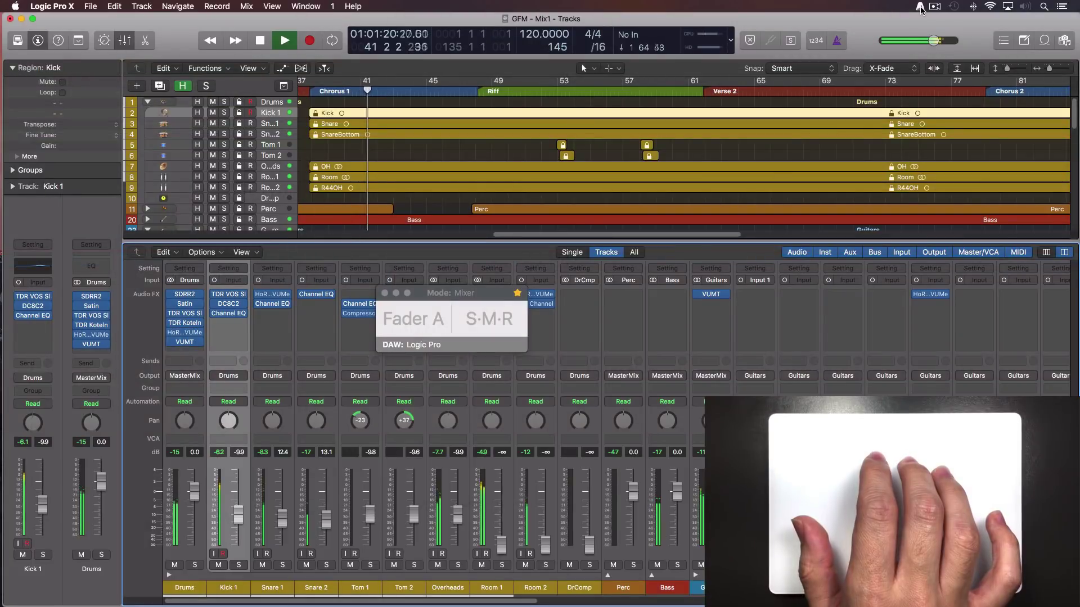
# - Show the on-screen trackpad layout and step control back to the Kick 1 channel
pyautogui.click(920, 8)
pyautogui.click(964, 28)
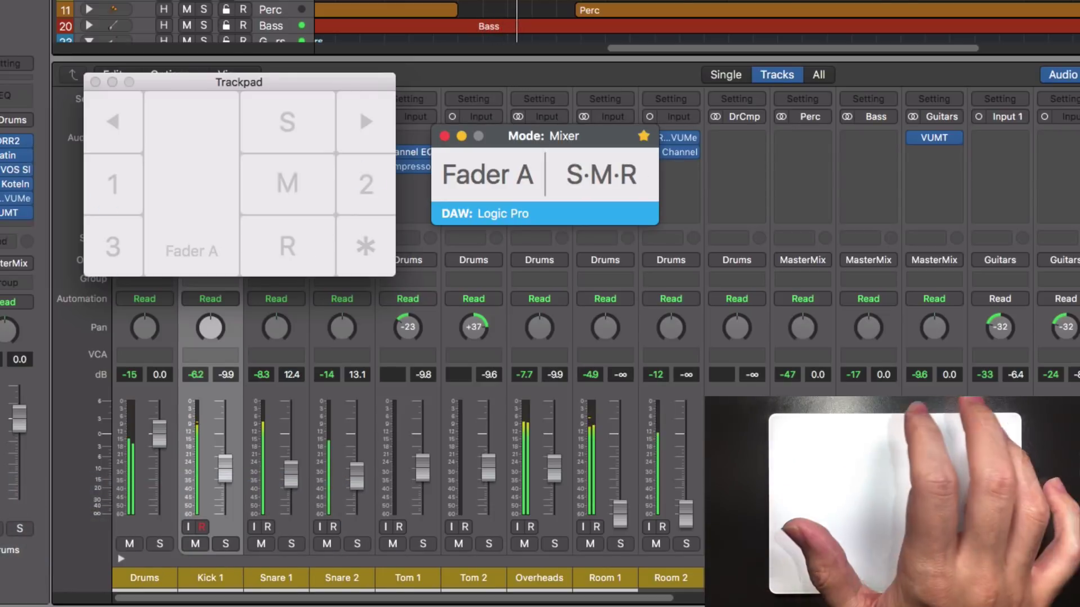
pyautogui.click(366, 120)
# - Lower the Kick 1 fader, then step control right through Snare 1 to the next channel
pyautogui.click(366, 120)
pyautogui.click(113, 121)
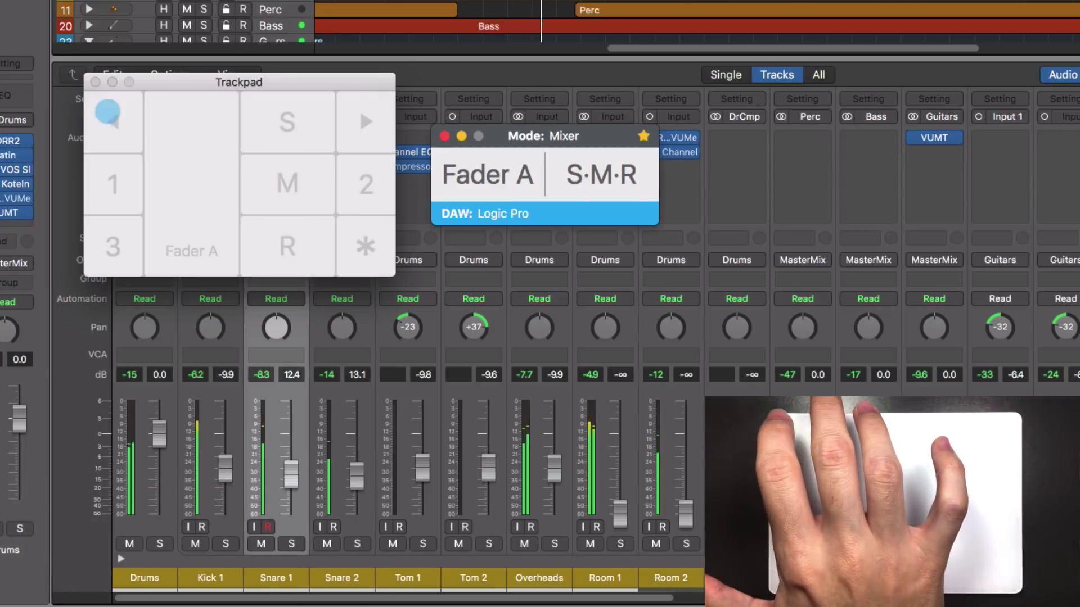
pyautogui.click(113, 121)
pyautogui.moveTo(199, 214); pyautogui.dragTo(176, 206)
pyautogui.click(366, 121)
pyautogui.click(366, 121)
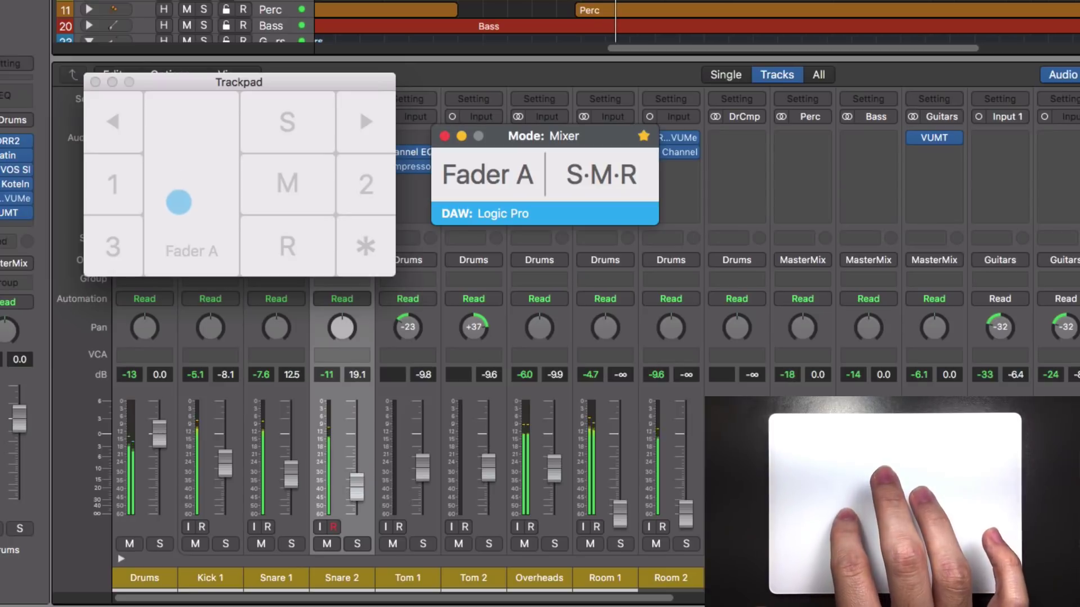
pyautogui.click(359, 106)
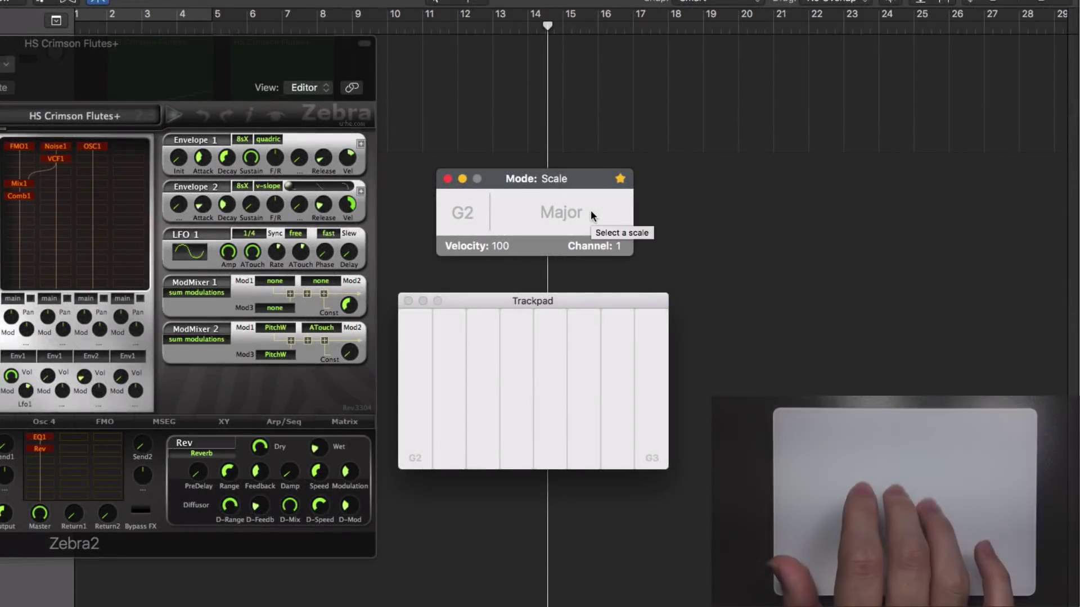
# - Change the Zebra2 flute's scale from Major to Major Pentatonic
pyautogui.click(590, 214)
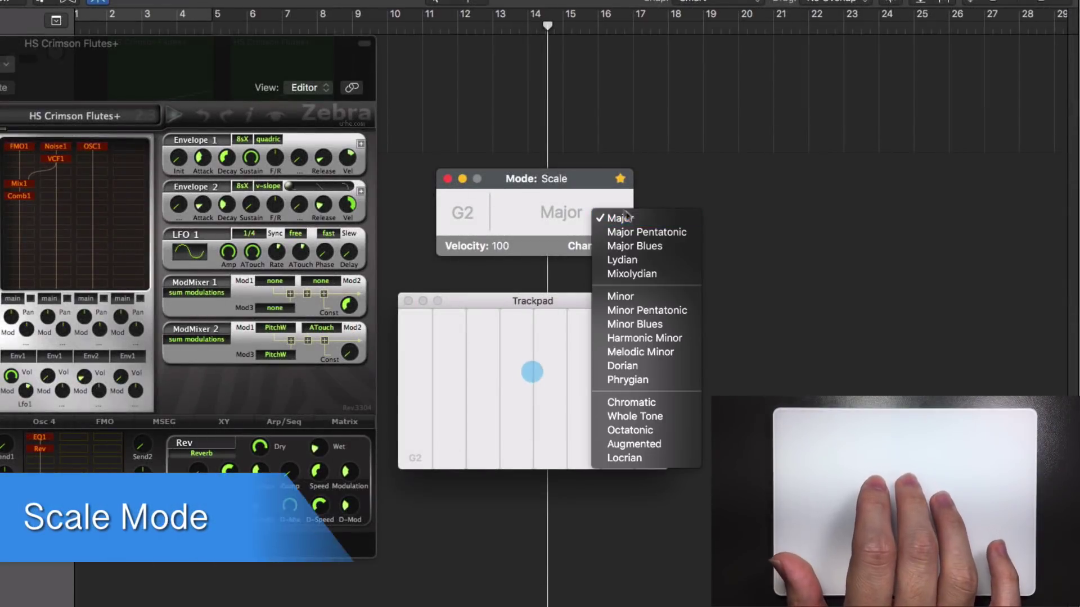
pyautogui.click(642, 234)
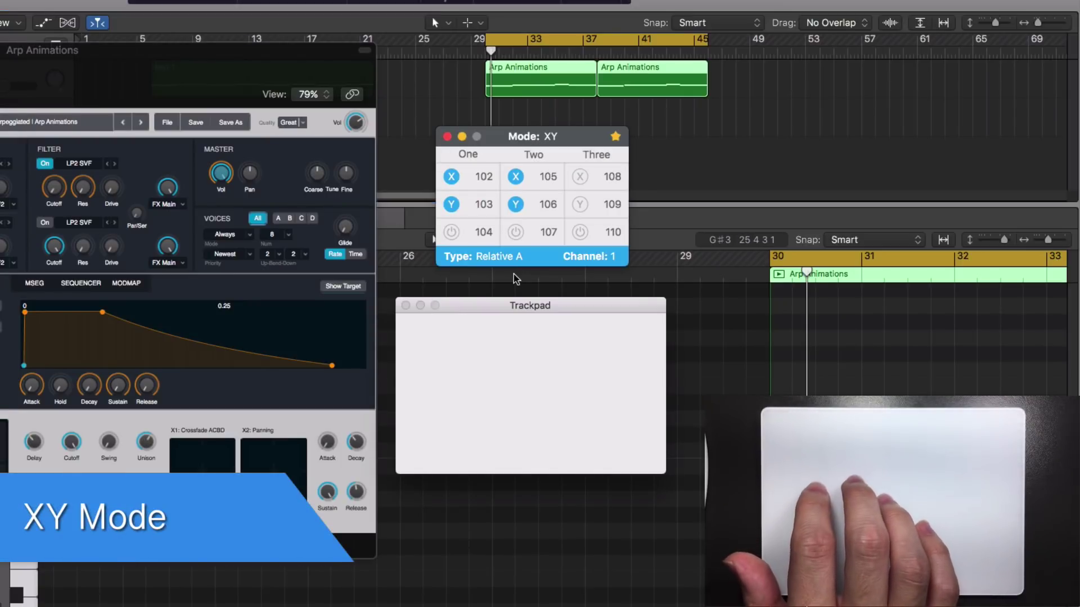
# - Start playback of the Arp Animations region with Space
pyautogui.press('space')
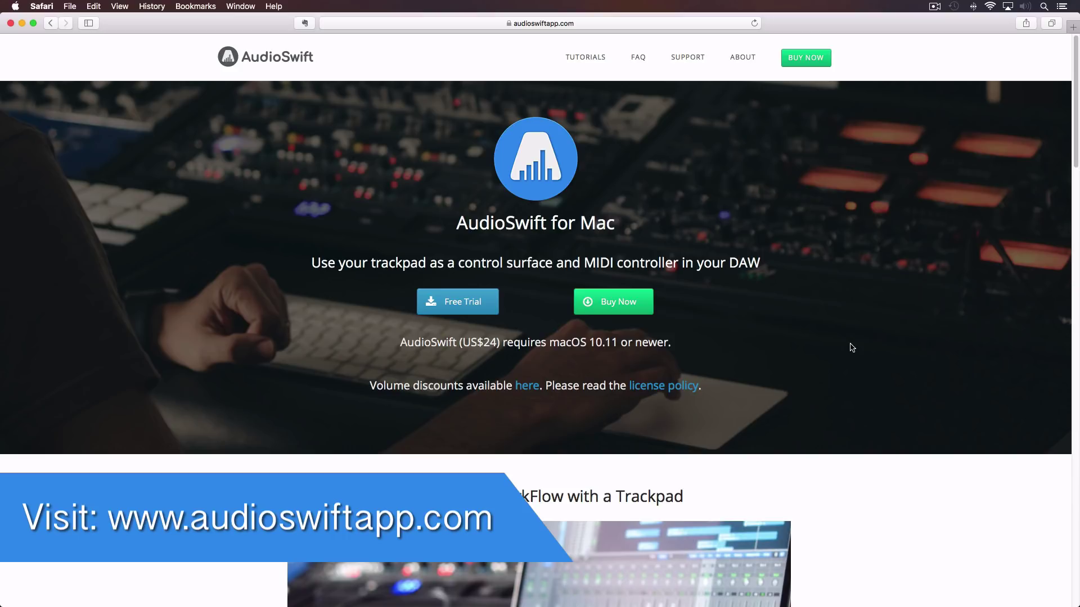
# - Scroll down audioswiftapp.com to the Basics and Mixer video tutorials
pyautogui.scroll(-5, 852, 347)
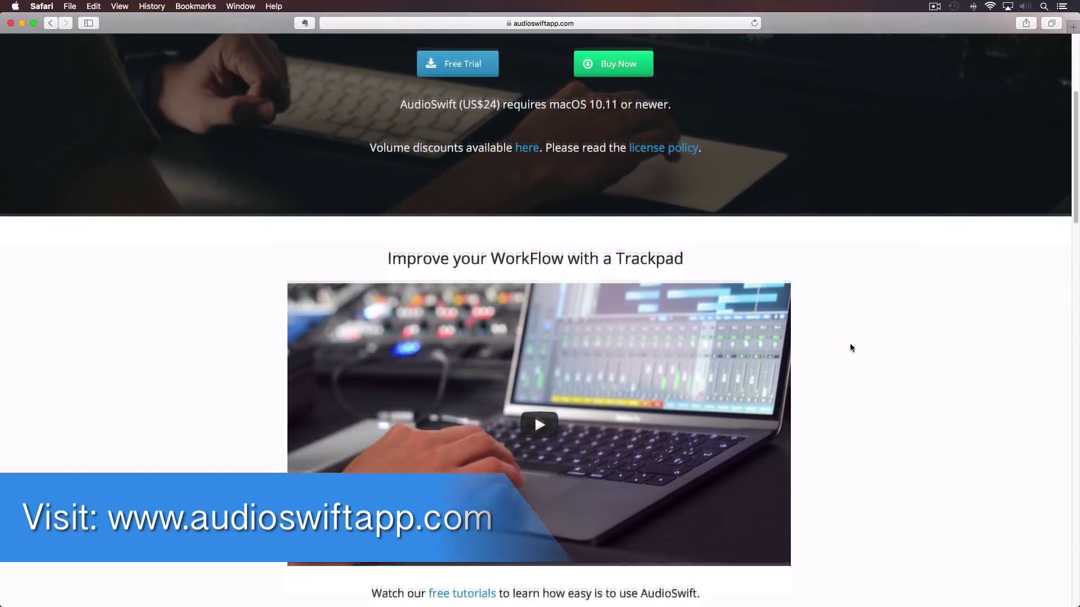
pyautogui.scroll(-5, 850, 348)
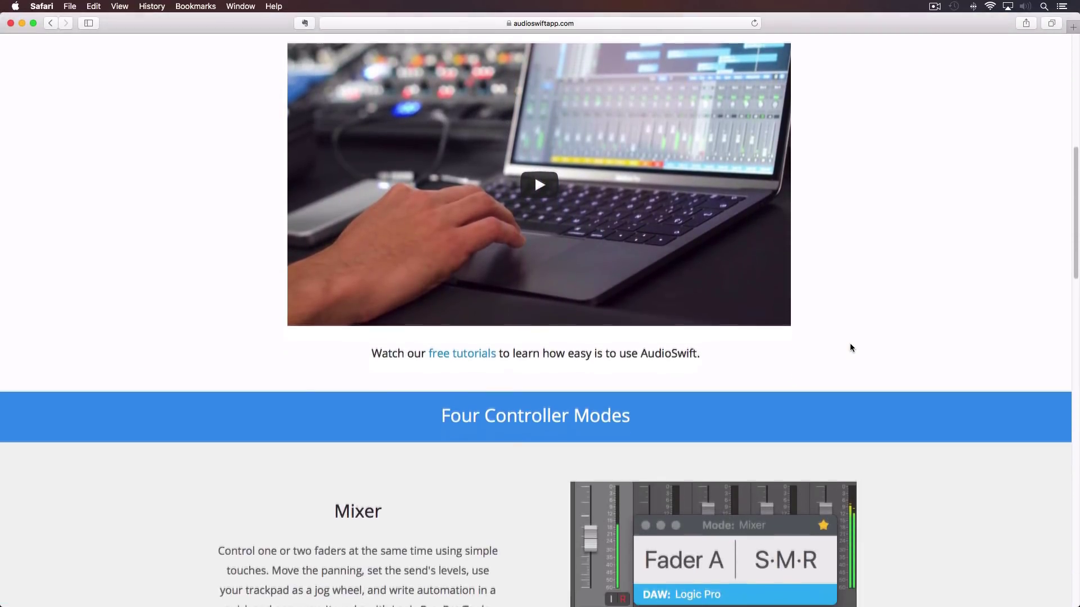
pyautogui.scroll(-2, 850, 347)
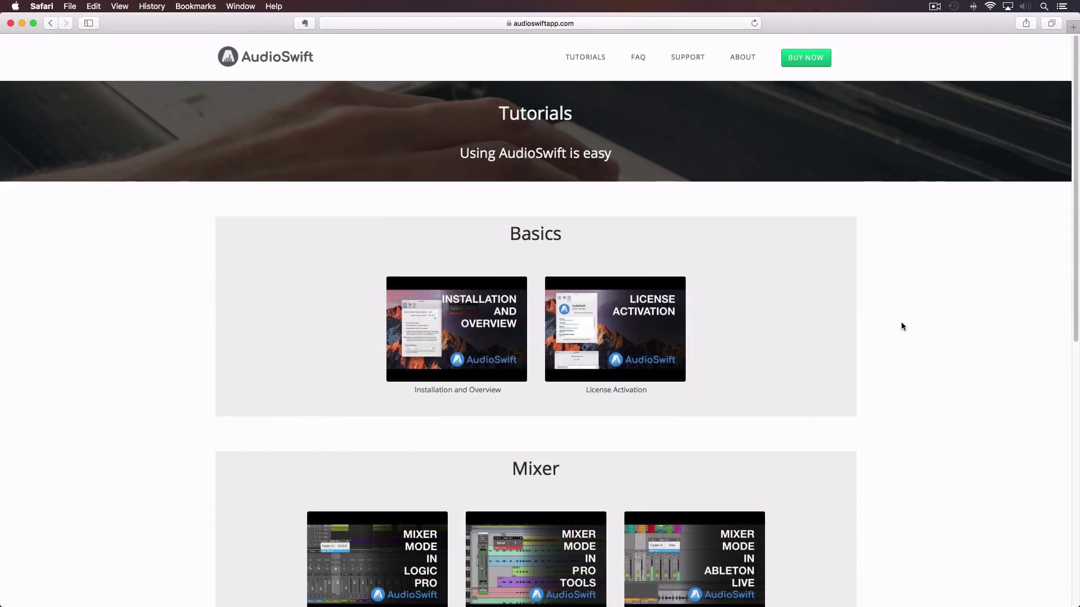
pyautogui.scroll(-2, 900, 323)
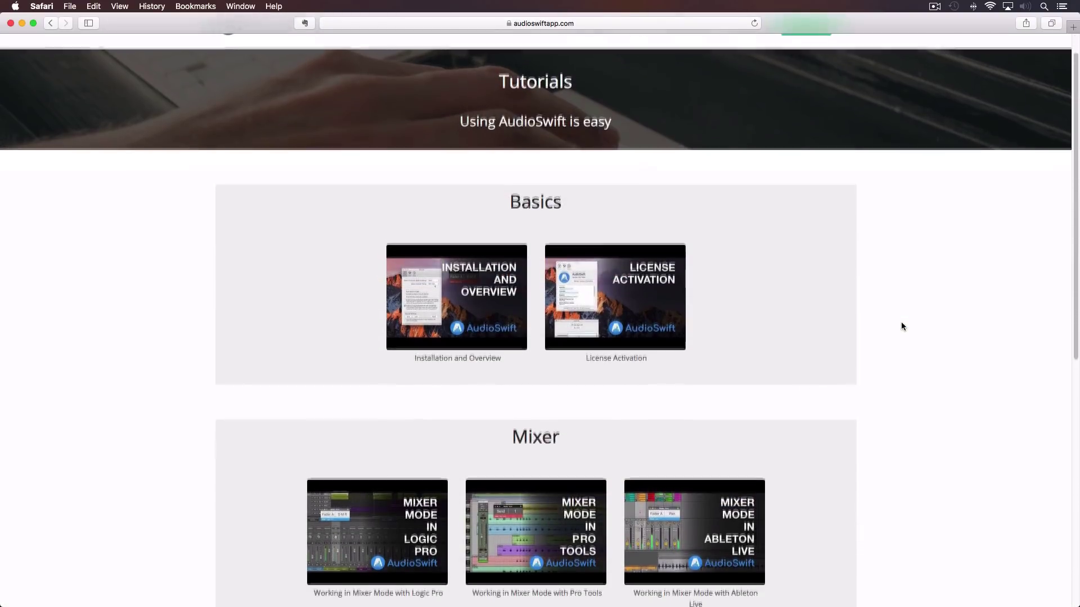
pyautogui.scroll(-2, 901, 322)
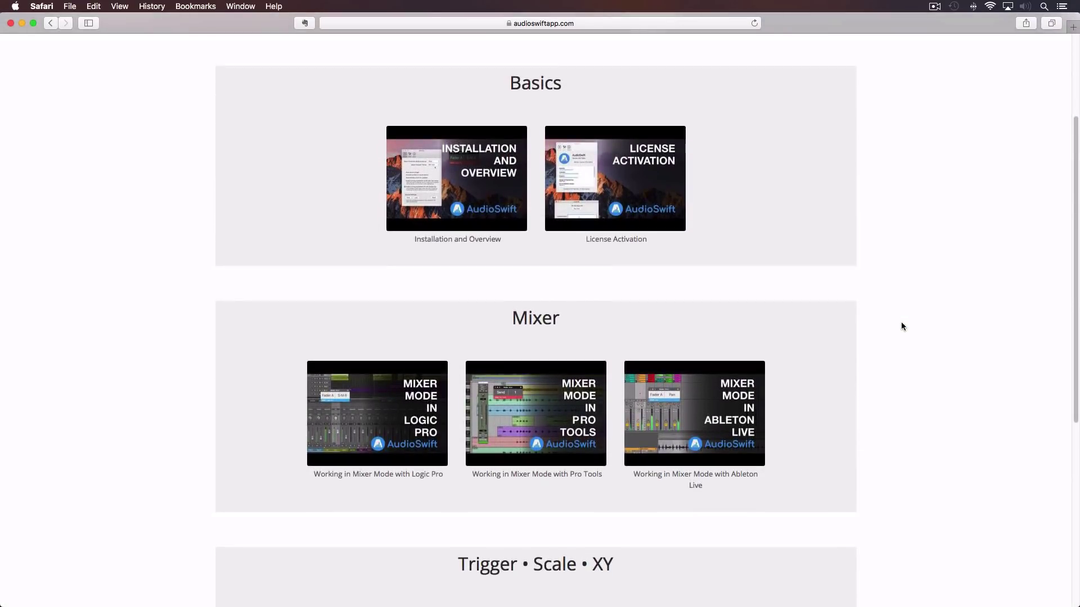